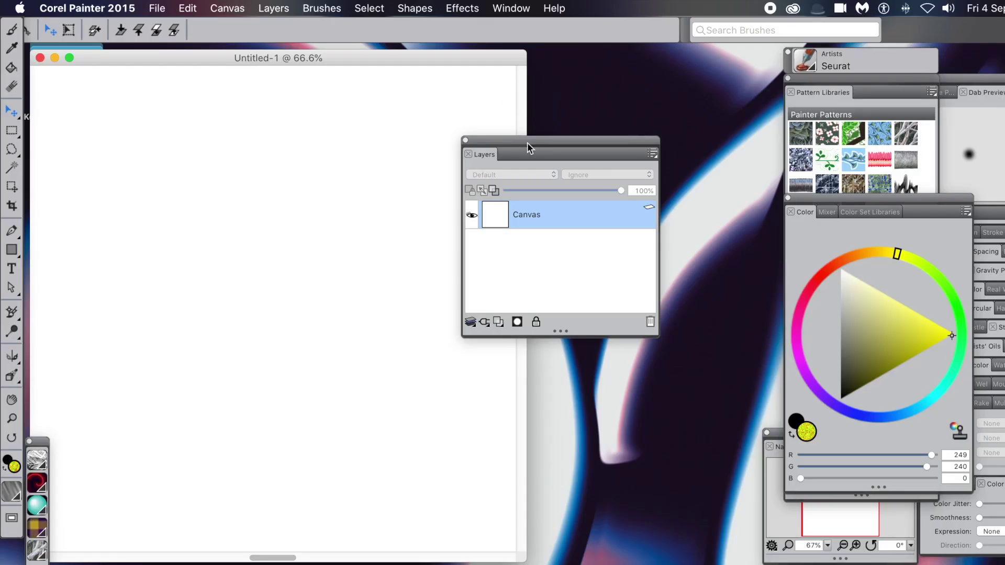
Open the Liquid Metal dynamic plugin from the Layers panel on the blank Untitled-1 canvas
left_click_drag(526, 142, 515, 150)
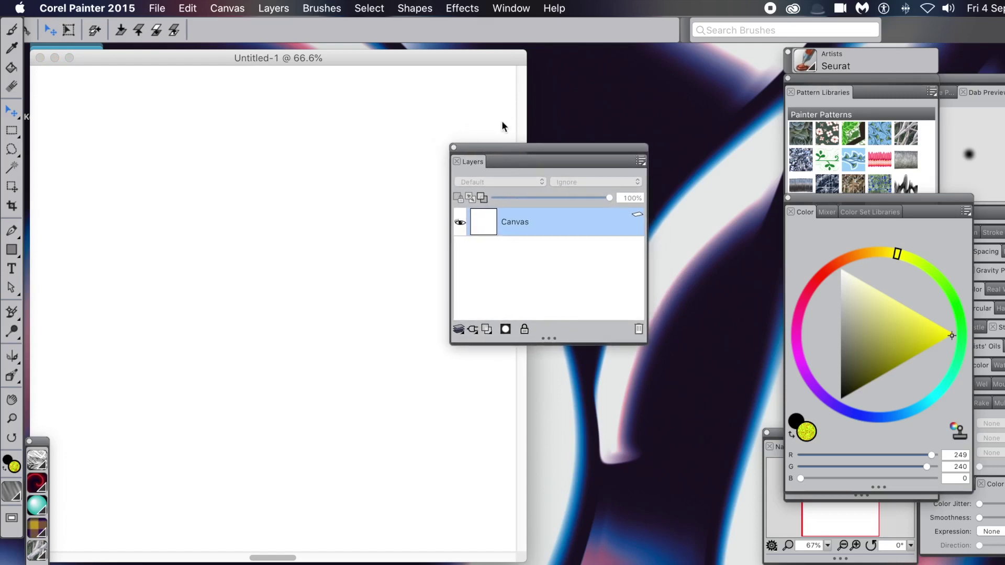
left_click(506, 9)
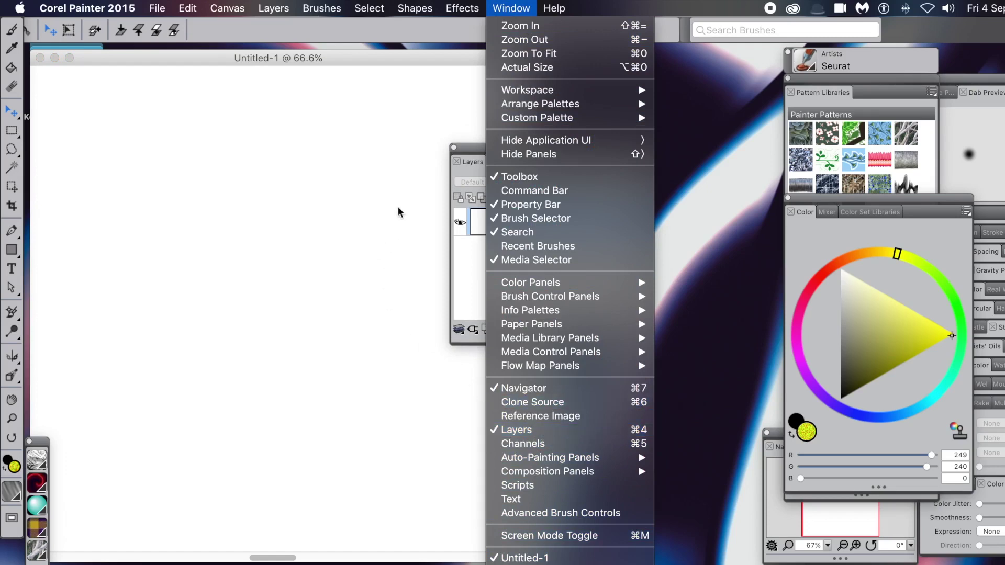
left_click(479, 150)
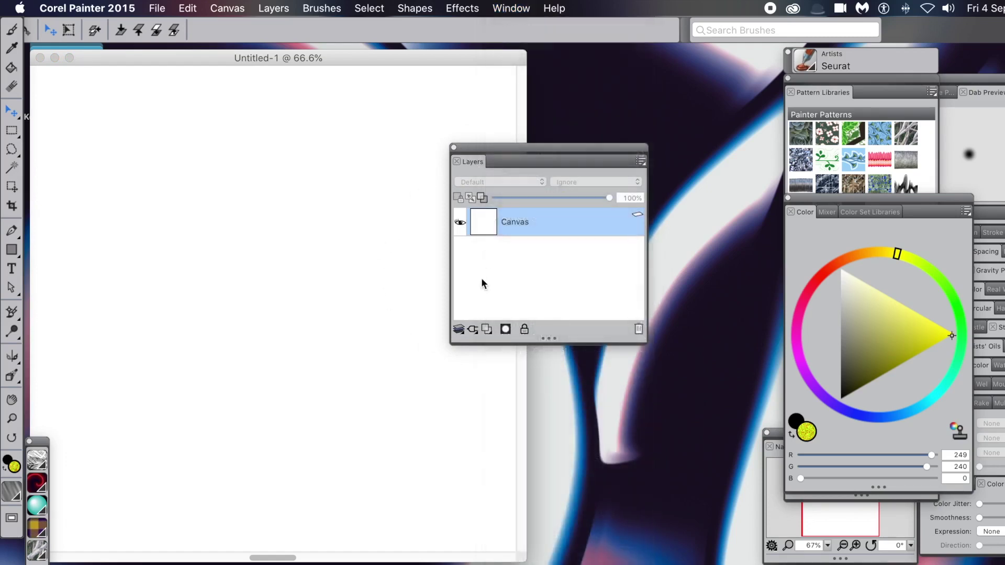
left_click(472, 331)
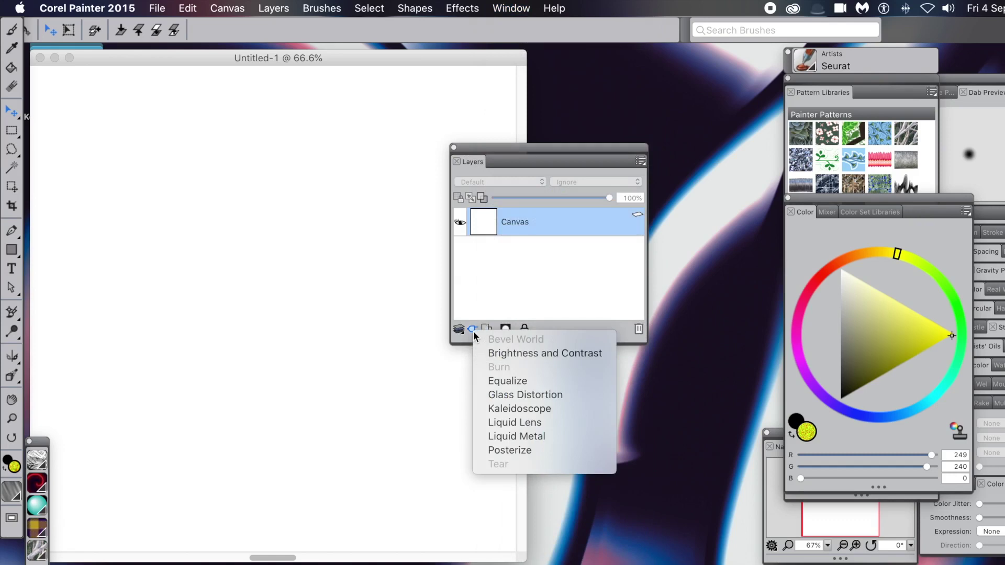
left_click(513, 438)
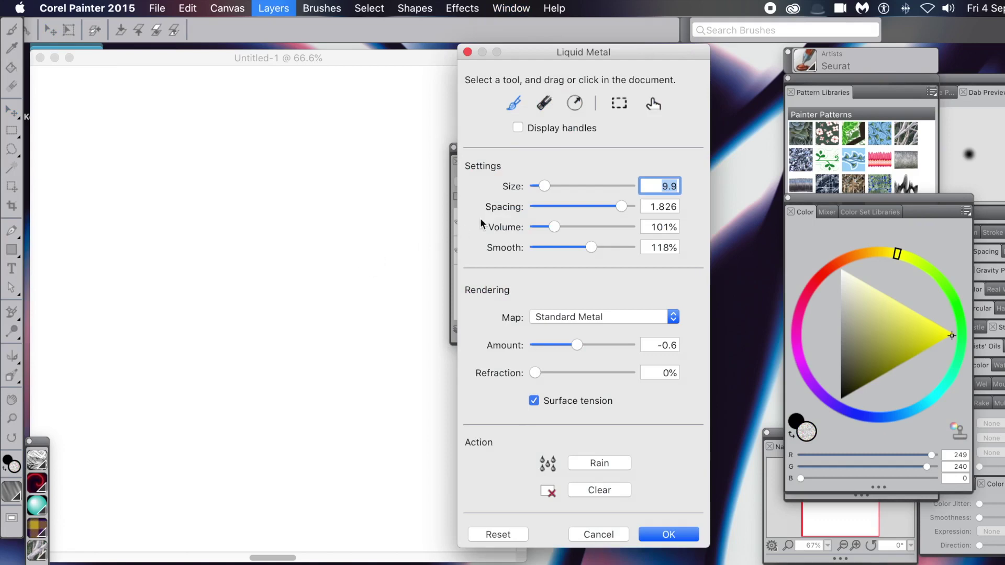
Drag out a circular liquid-metal drop in the upper canvas and set its Size to 69.0
left_click(573, 107)
left_click_drag(276, 229, 308, 270)
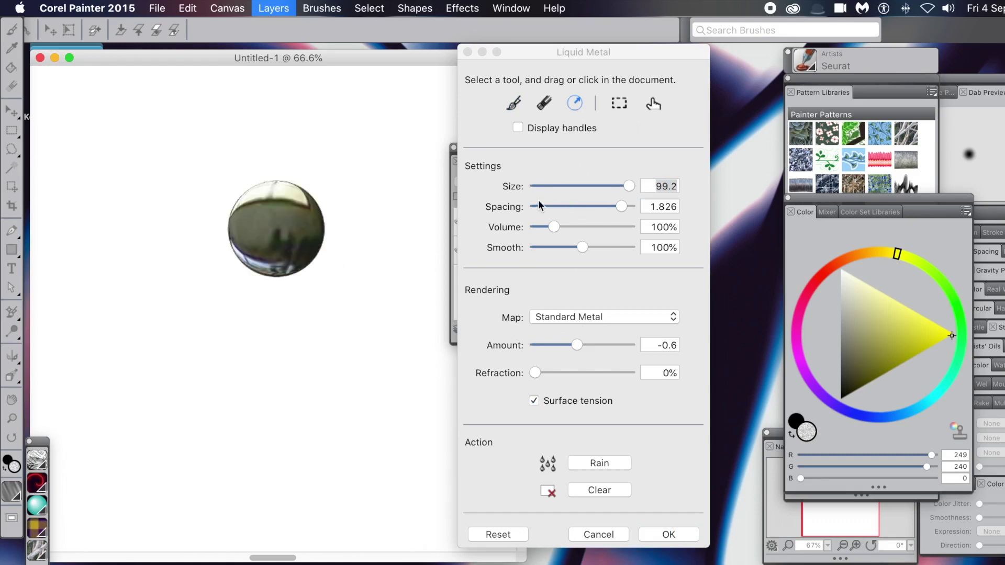
left_click_drag(626, 187, 608, 206)
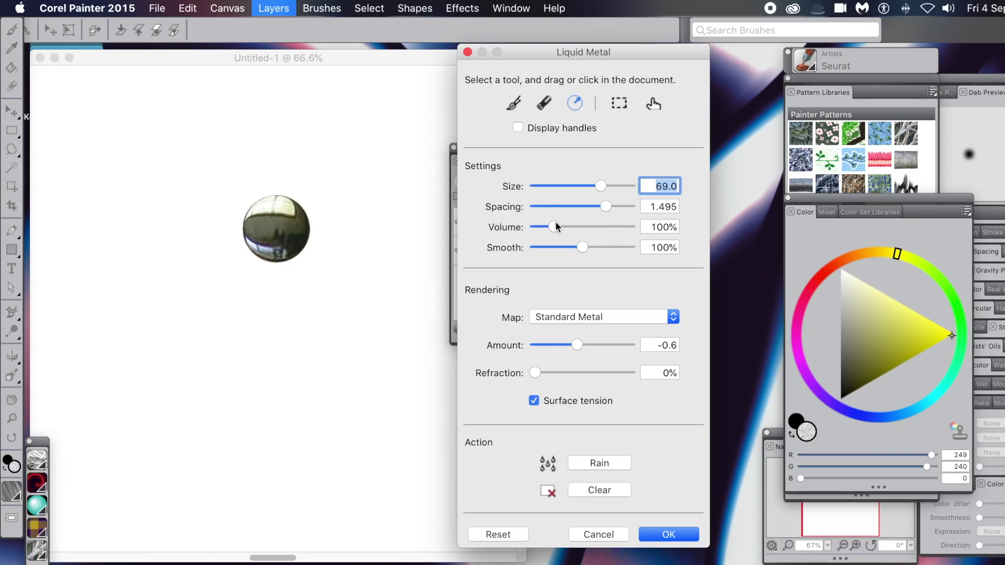
Raise the sphere's Volume to 182% and its Amount to 3.5
mouse_move(554, 226)
left_mouse_down()
mouse_move(586, 226)
mouse_move(573, 229)
left_mouse_up()
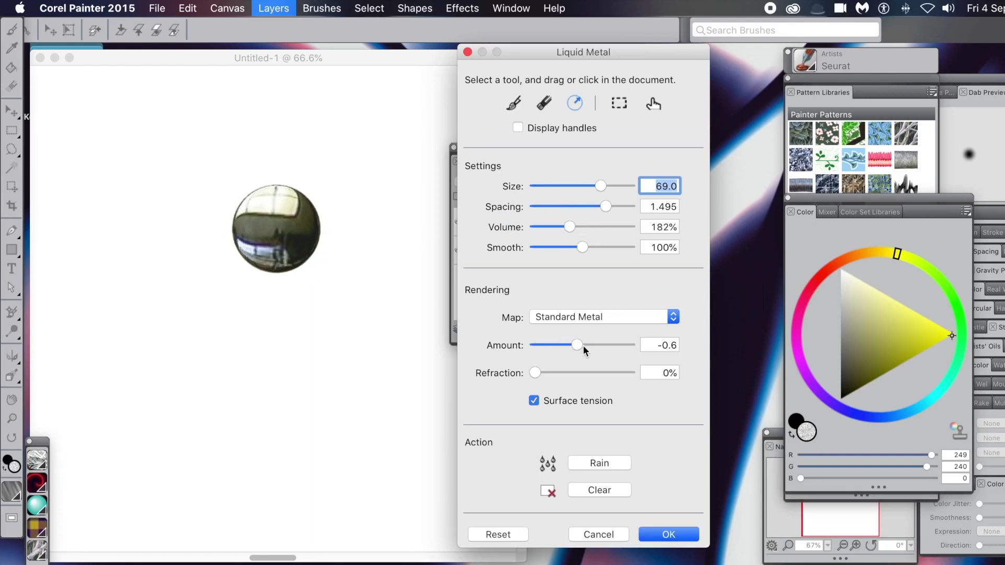
left_click_drag(583, 346, 615, 348)
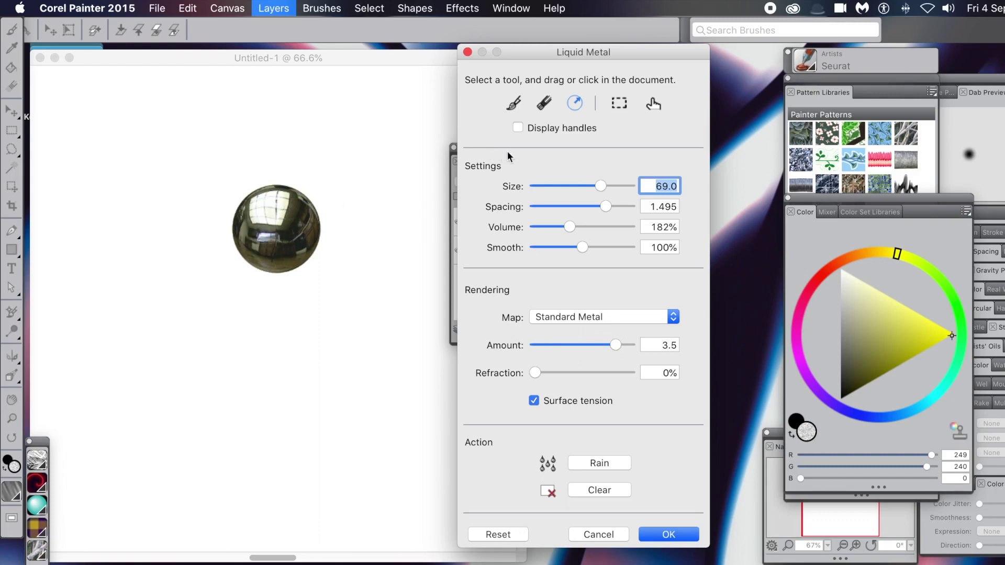
left_click(654, 107)
Pull the sphere into a closed loop of about nine chrome beads on the left
mouse_move(267, 237)
left_mouse_down()
mouse_move(109, 178)
mouse_move(168, 206)
mouse_move(150, 193)
mouse_move(208, 246)
mouse_move(265, 279)
mouse_move(311, 330)
mouse_move(427, 383)
mouse_move(336, 349)
mouse_move(292, 401)
mouse_move(297, 410)
mouse_move(183, 382)
mouse_move(218, 387)
mouse_move(112, 331)
mouse_move(124, 335)
mouse_move(109, 295)
mouse_move(69, 259)
left_mouse_up()
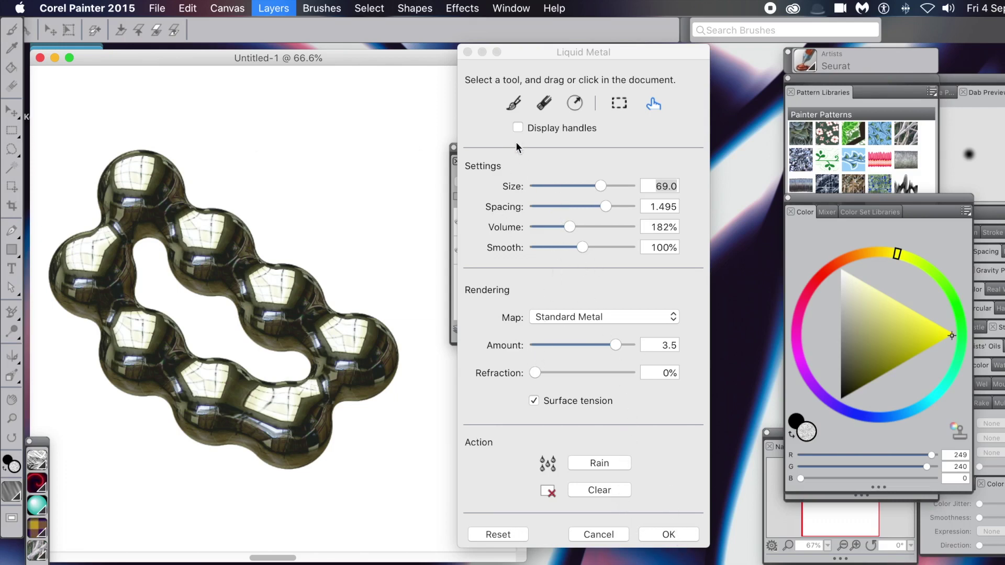
left_click(513, 103)
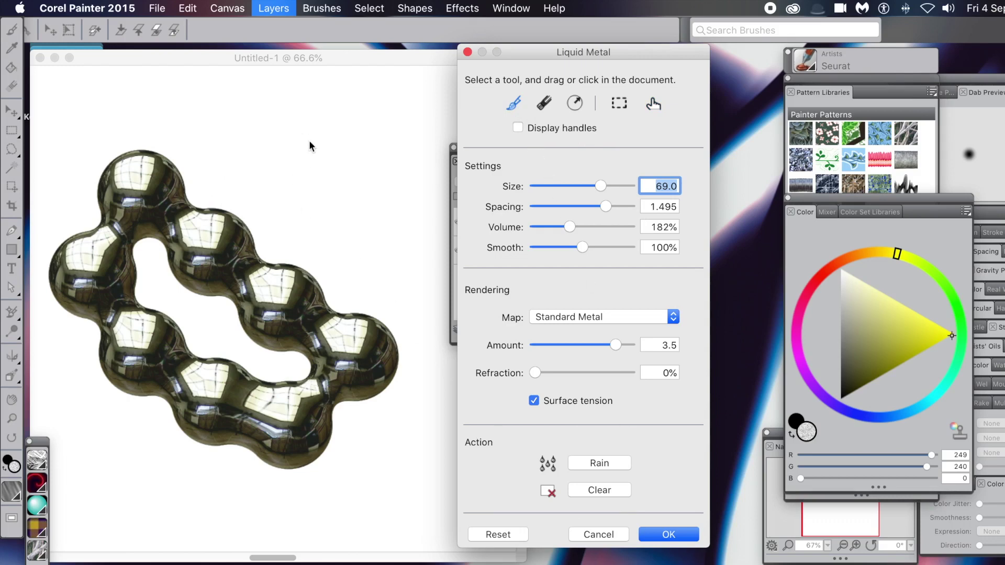
Paint a thin Size 9.9 metal stroke above the loop and drag it into zigzag strands
left_click_drag(326, 140, 381, 190)
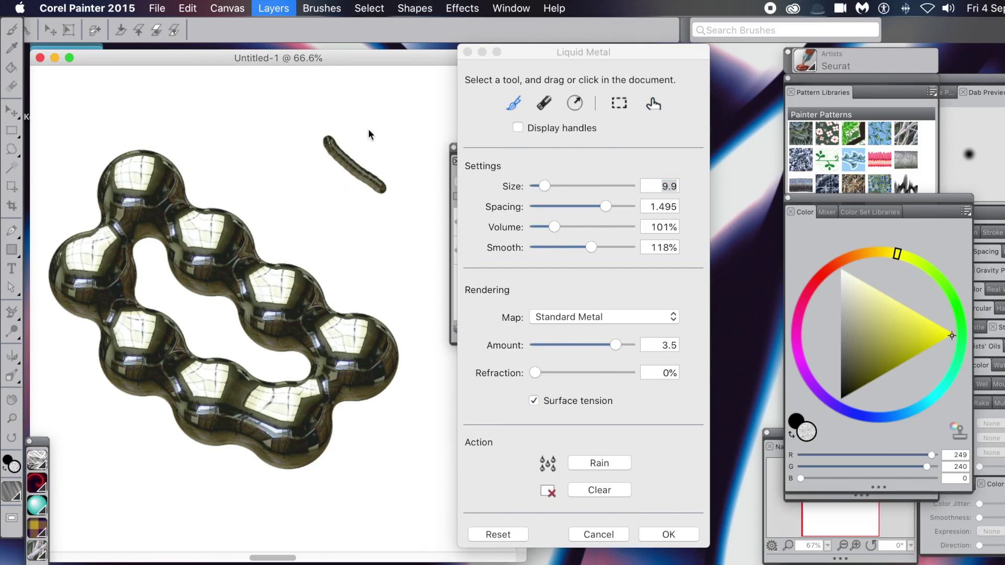
left_click(653, 104)
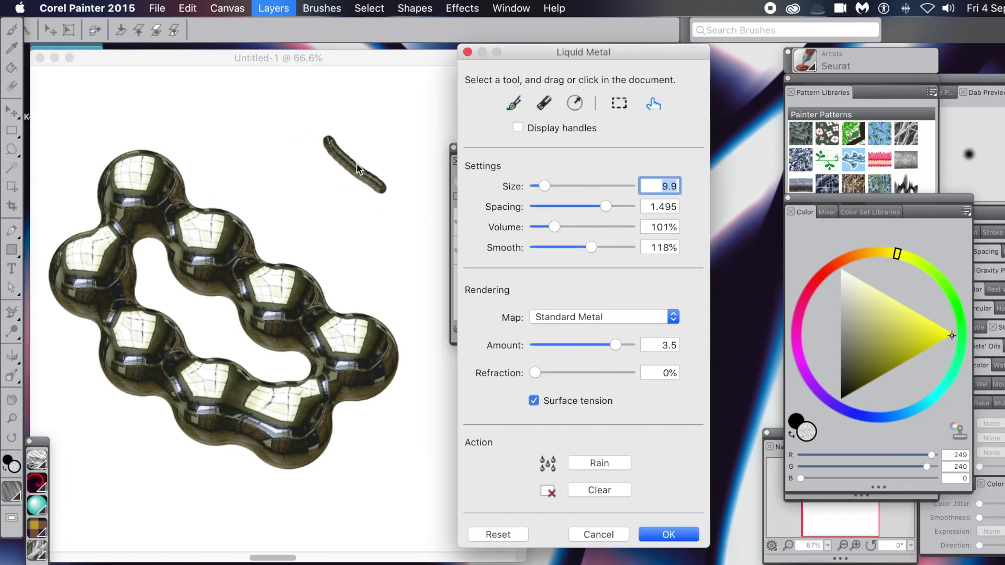
mouse_move(356, 163)
left_mouse_down()
mouse_move(328, 199)
mouse_move(340, 149)
mouse_move(332, 161)
mouse_move(346, 153)
left_mouse_up()
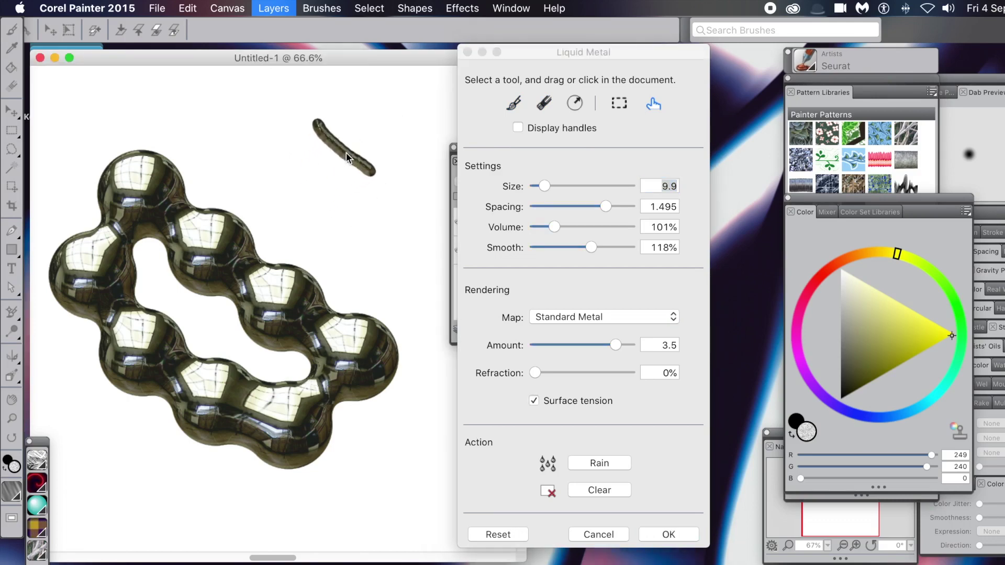
mouse_move(343, 149)
left_mouse_down()
mouse_move(343, 169)
mouse_move(308, 113)
mouse_move(293, 122)
mouse_move(285, 115)
mouse_move(292, 126)
mouse_move(278, 105)
mouse_move(197, 101)
left_mouse_up()
Reshape the strand, then paint Size 20.7 metal strokes down the right as stacked bars
mouse_move(370, 157)
left_mouse_down()
mouse_move(365, 180)
mouse_move(374, 168)
left_mouse_up()
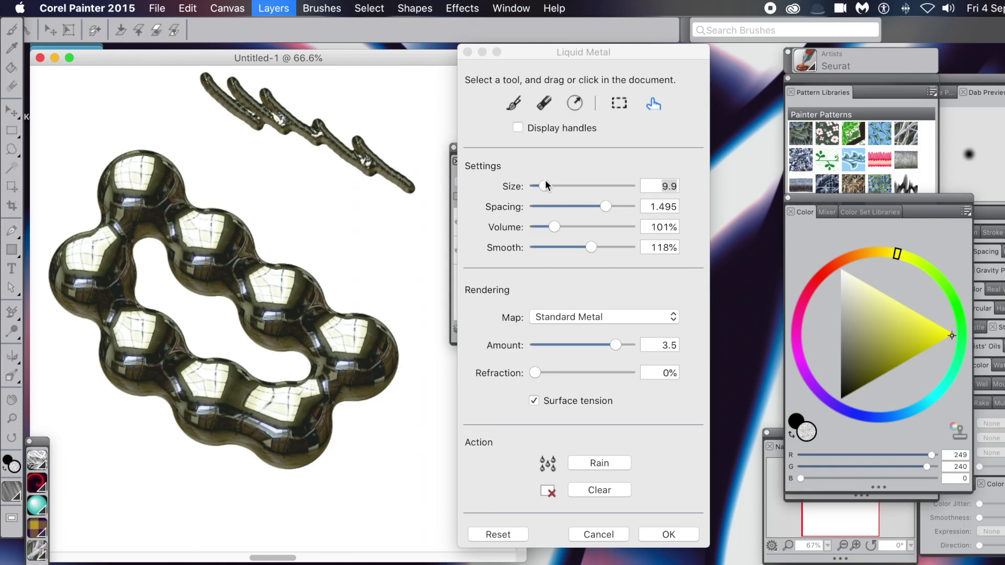
left_click_drag(546, 184, 558, 190)
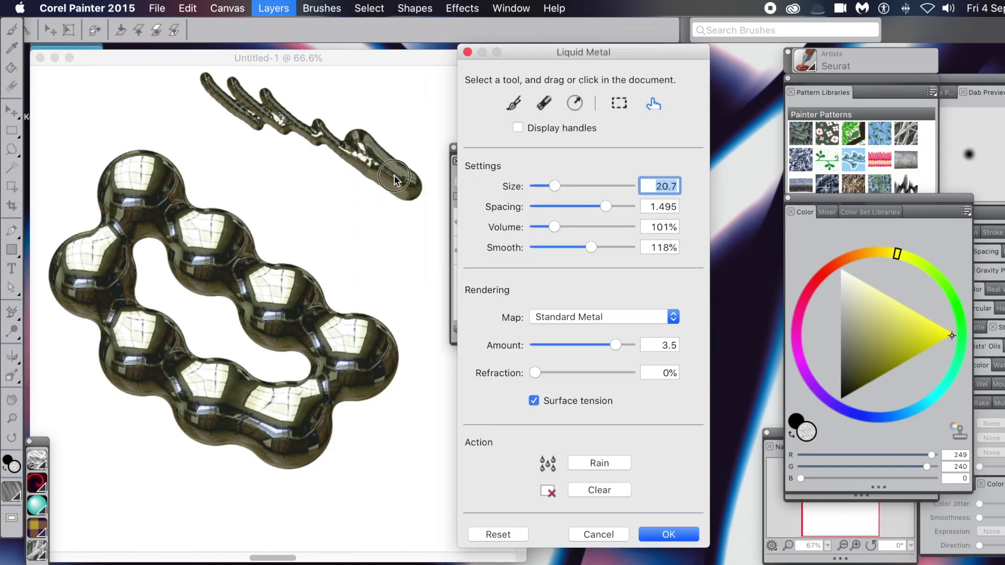
mouse_move(361, 170)
left_mouse_down()
mouse_move(407, 219)
mouse_move(397, 257)
mouse_move(383, 244)
mouse_move(385, 279)
mouse_move(366, 278)
mouse_move(316, 244)
mouse_move(309, 227)
mouse_move(305, 240)
left_mouse_up()
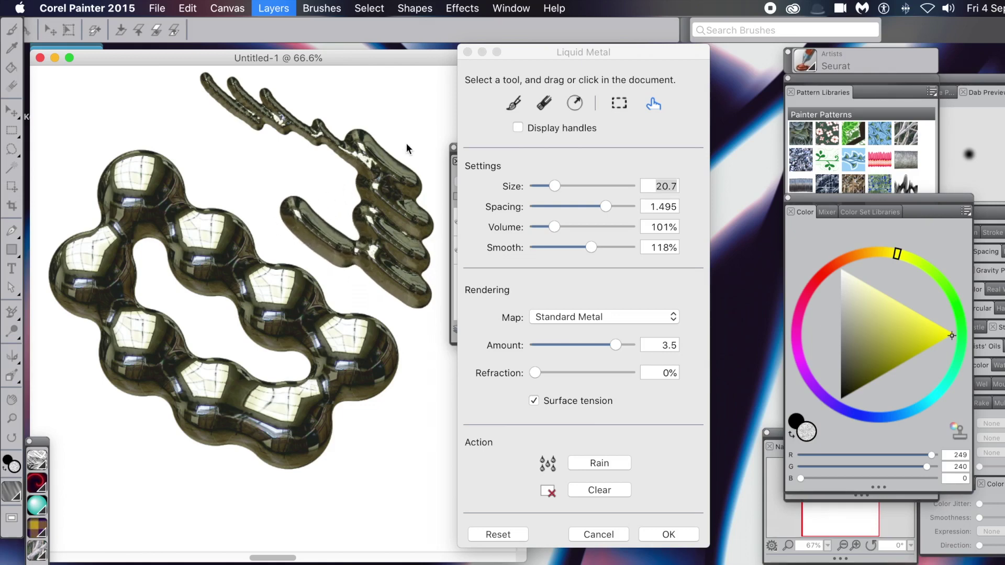
Clear all liquid metal and paint one coiled Size 9.9 chrome spiral near the centre
left_click(615, 489)
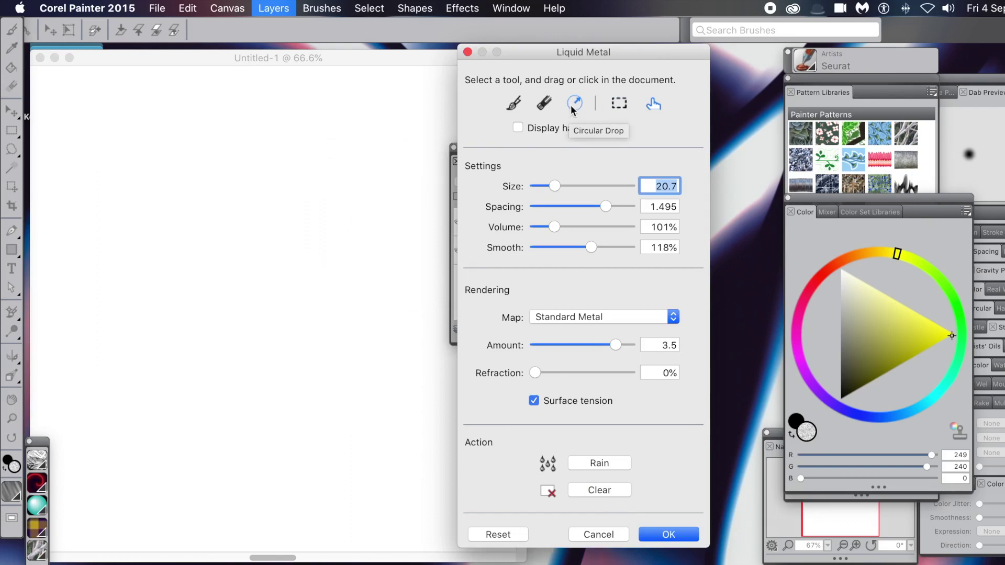
left_click(514, 104)
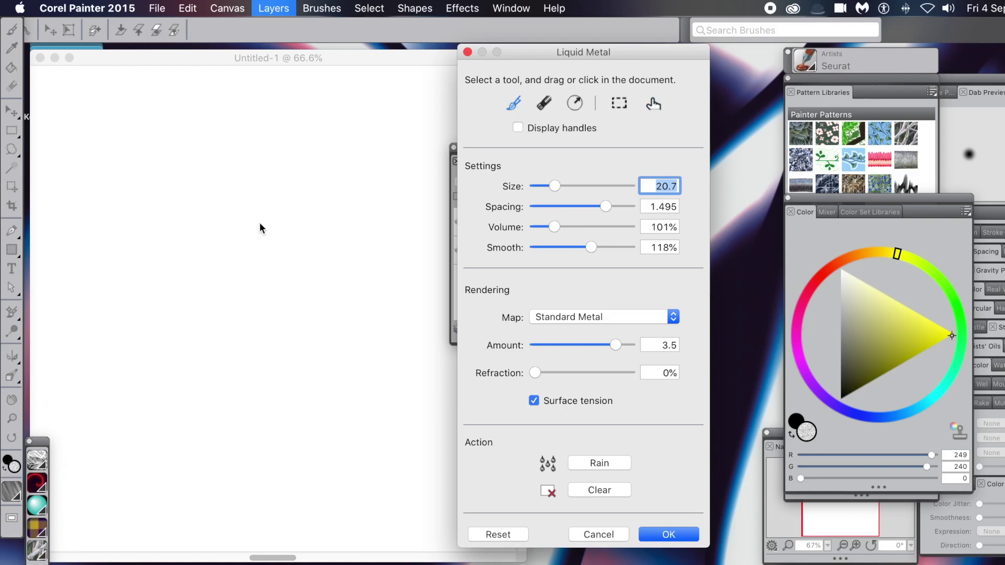
mouse_move(261, 222)
left_mouse_down()
mouse_move(306, 268)
mouse_move(308, 296)
mouse_move(280, 325)
mouse_move(236, 317)
mouse_move(230, 277)
mouse_move(244, 267)
mouse_move(263, 292)
left_mouse_up()
key("bracketleft")
key("bracketleft")
key("bracketleft")
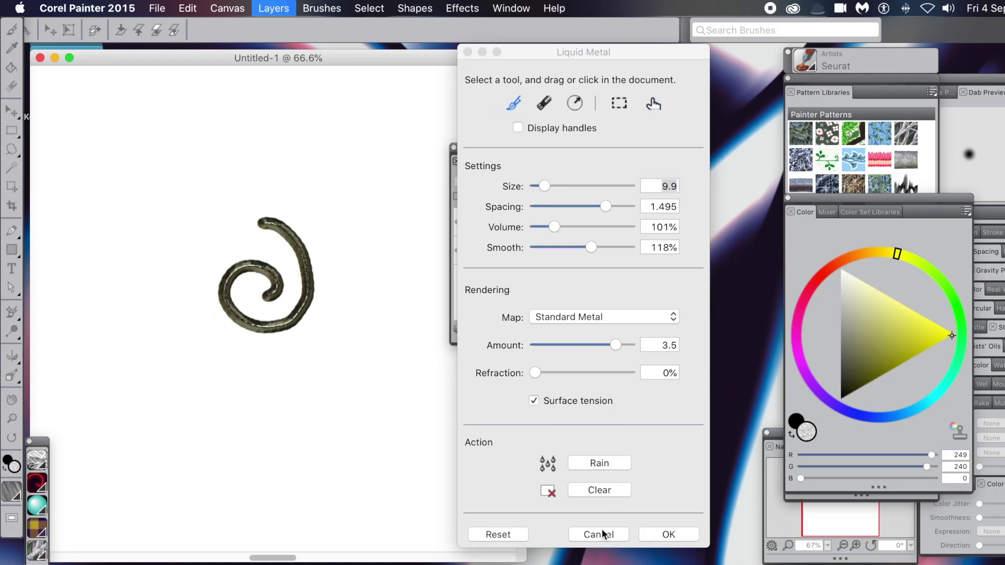
Shift the spiral slightly left and rectangle-select its top portion
left_click(653, 104)
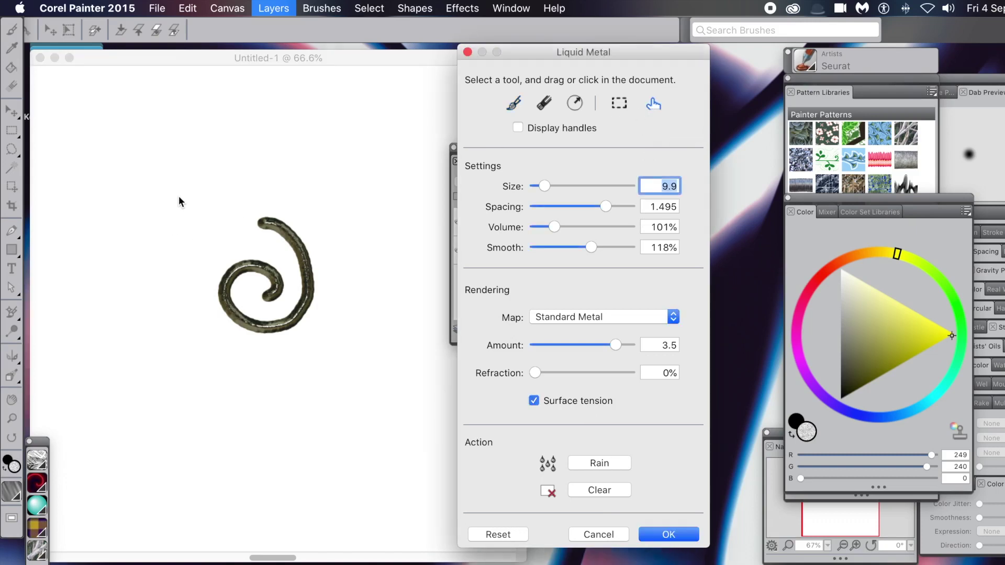
mouse_move(178, 201)
left_mouse_down()
mouse_move(328, 323)
mouse_move(150, 195)
mouse_move(132, 195)
left_mouse_up()
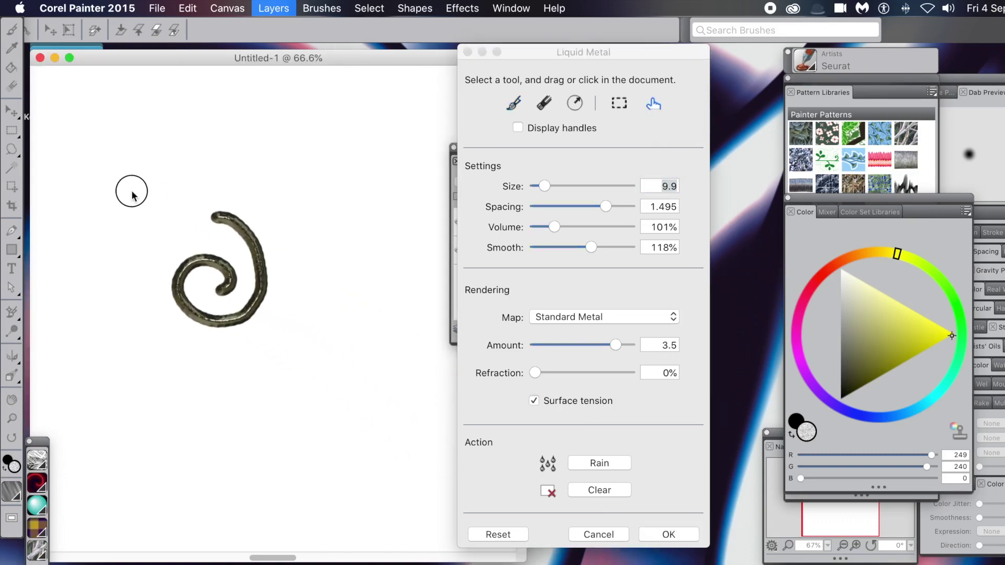
left_click(623, 99)
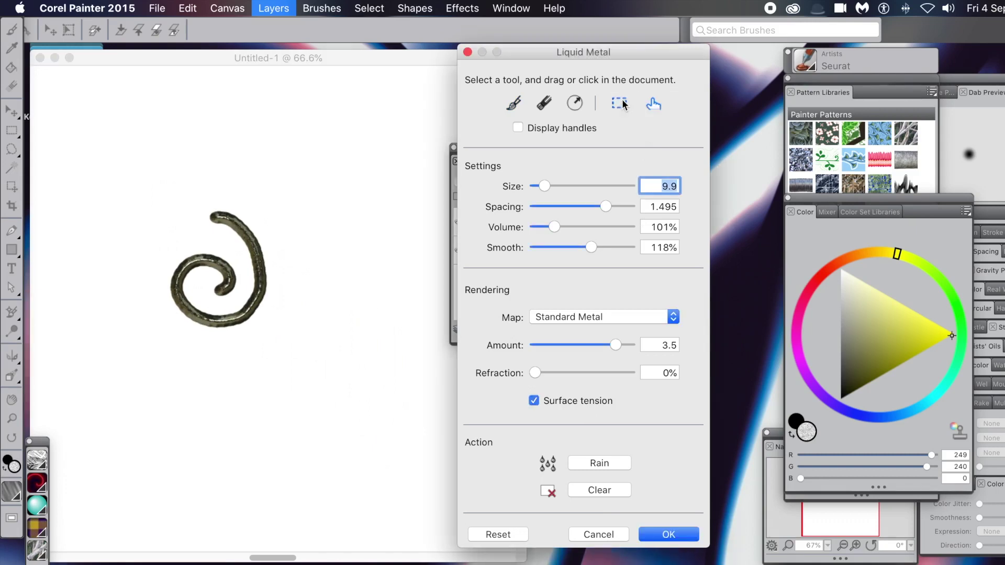
left_click_drag(128, 179, 320, 369)
left_click_drag(192, 180, 265, 239)
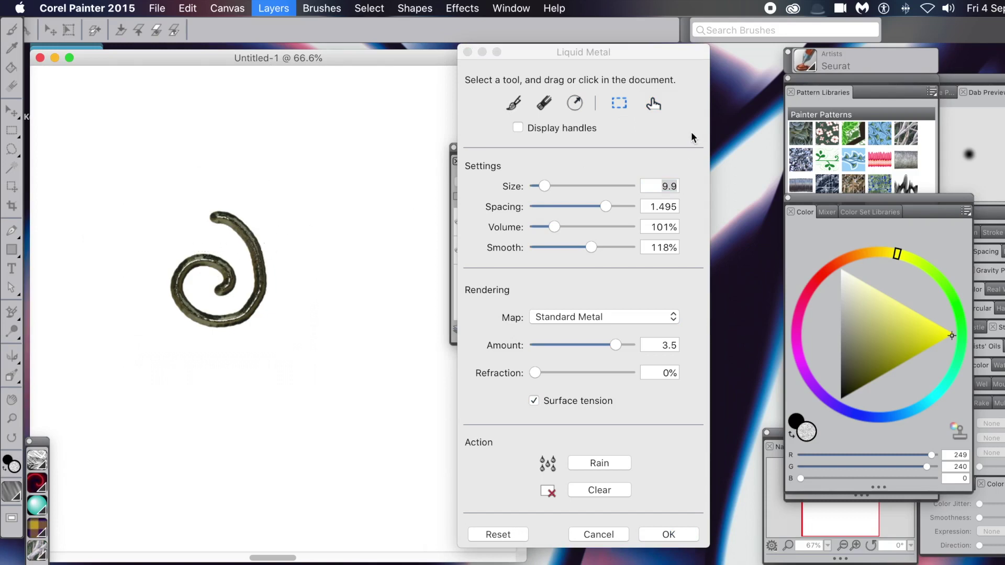
Pull out short curved metal arcs around the spiral's upper left and apply the liquid metal
left_click(652, 104)
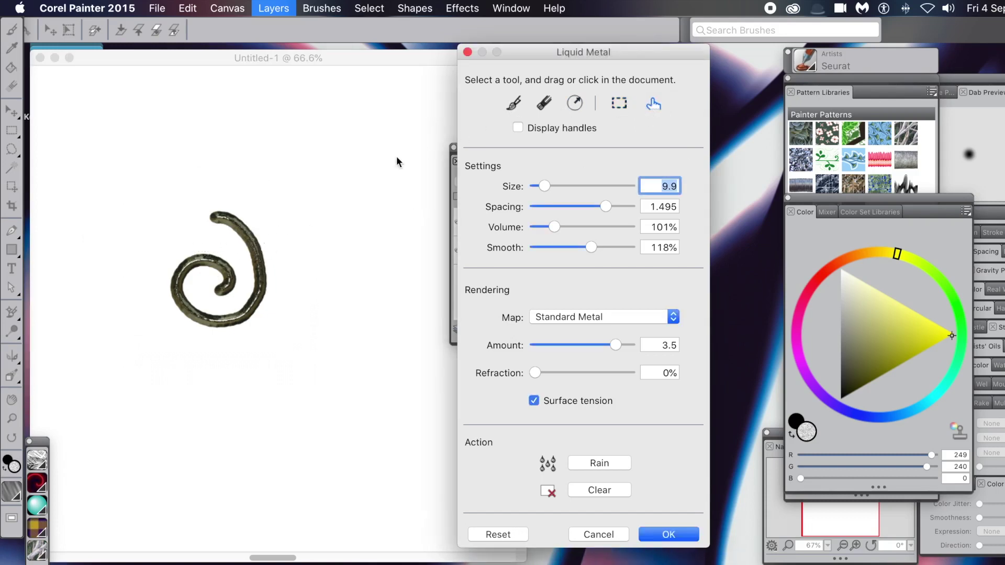
mouse_move(233, 221)
left_mouse_down()
mouse_move(197, 208)
mouse_move(227, 212)
left_mouse_up()
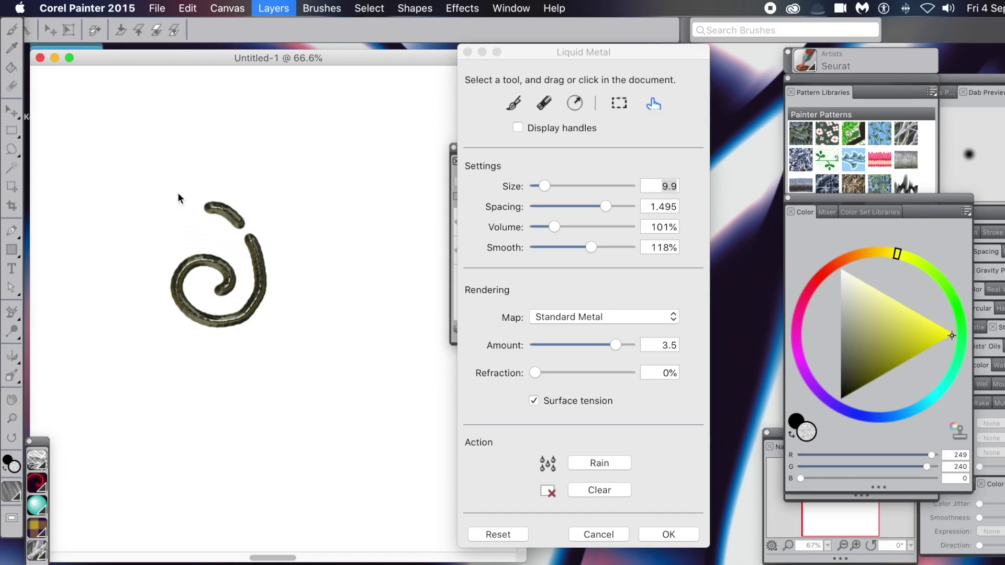
mouse_move(223, 209)
left_mouse_down()
mouse_move(175, 212)
mouse_move(184, 217)
mouse_move(152, 227)
mouse_move(133, 261)
mouse_move(133, 293)
left_mouse_up()
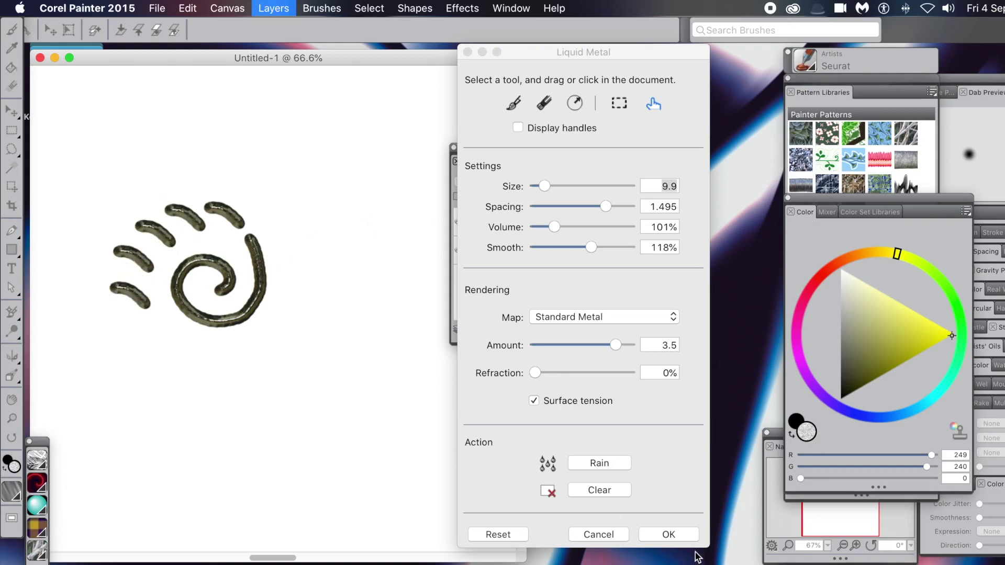
left_click(679, 538)
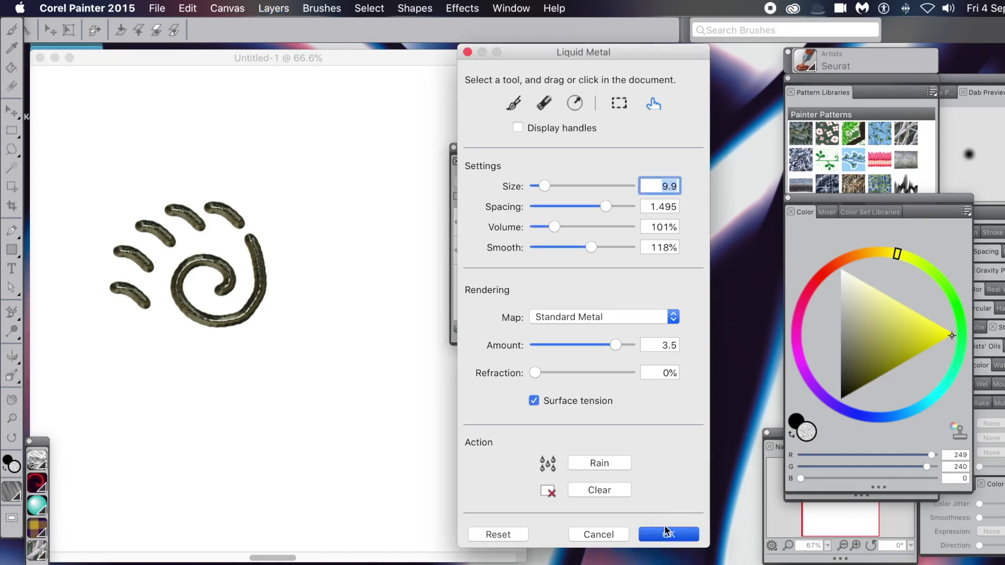
left_click(665, 529)
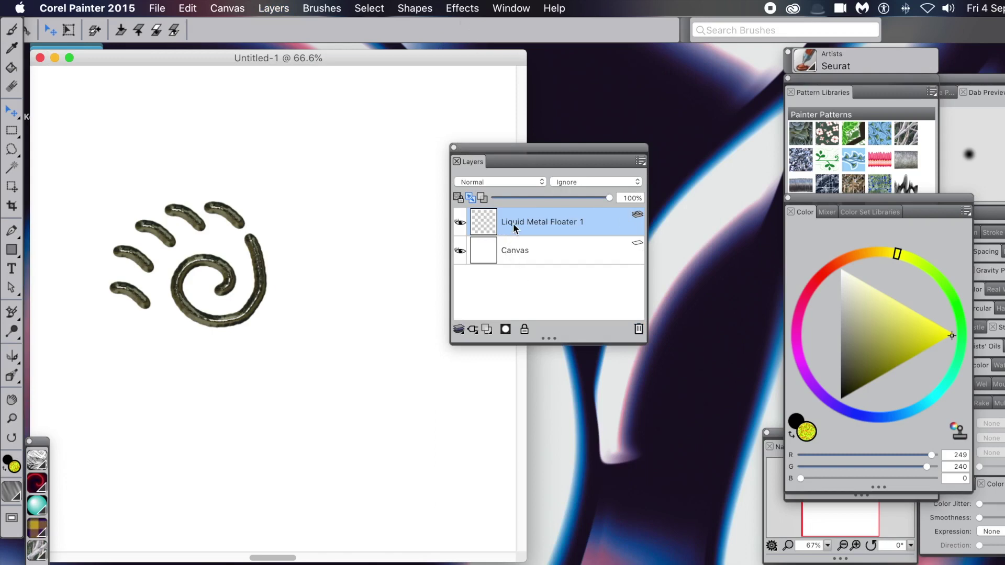
Reopen Liquid Metal Floater 1 for editing with the Circular Drop tool
double_click(482, 224)
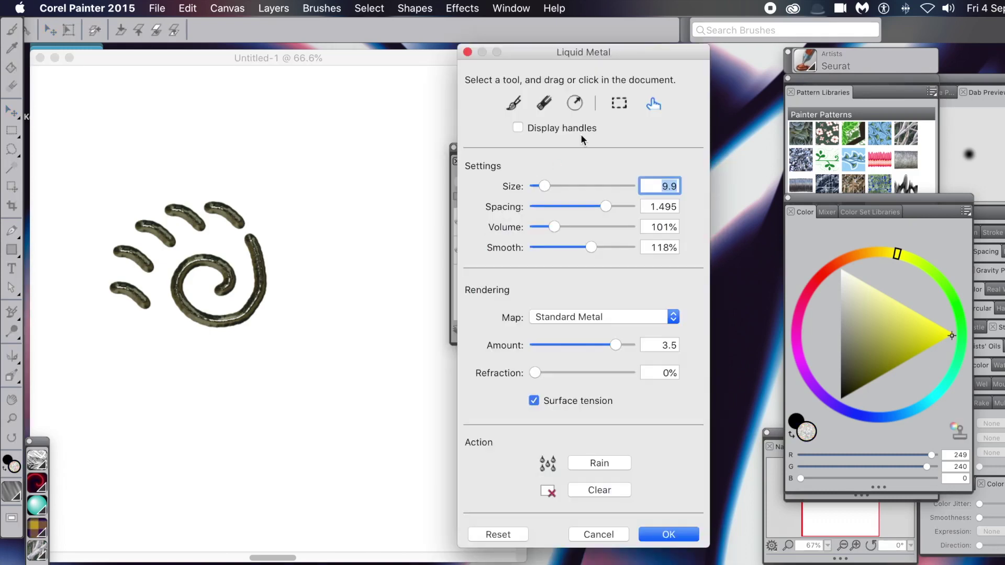
left_click(575, 105)
Draw a large Size 95.4 chrome drop below the spiral and nudge it right into a pebble
left_click(207, 415)
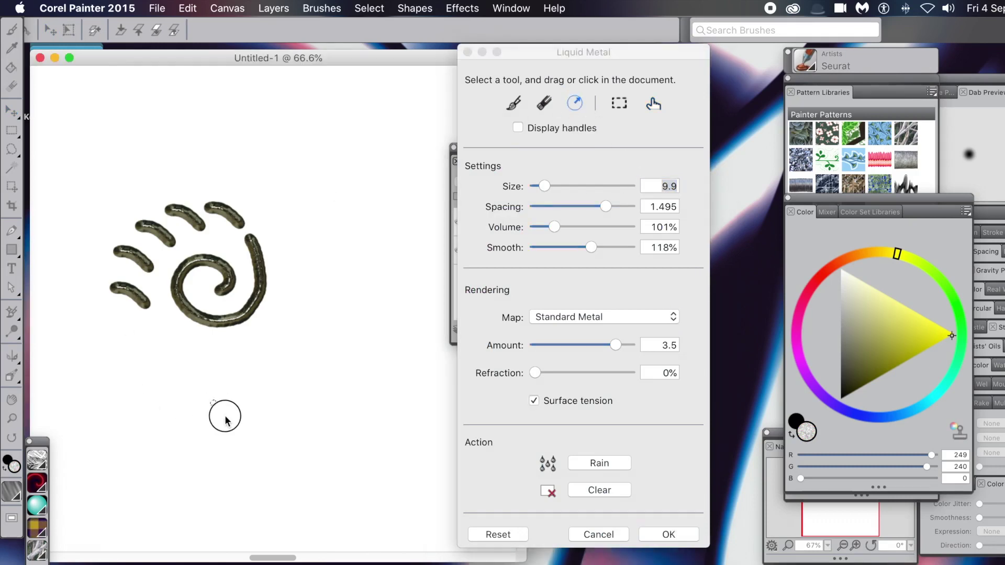
left_click_drag(213, 403, 243, 430)
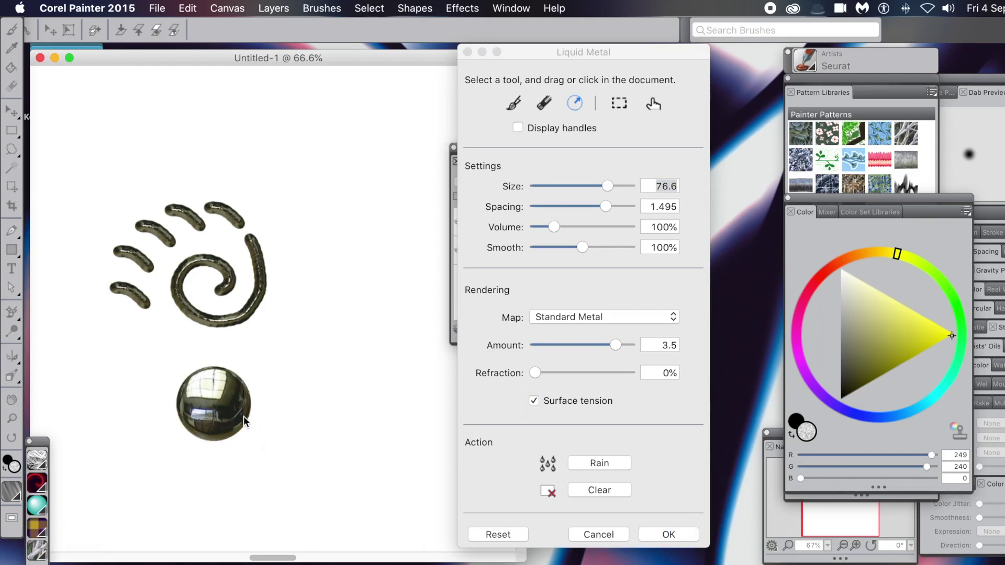
mouse_move(224, 400)
left_mouse_down()
mouse_move(269, 374)
mouse_move(254, 397)
left_mouse_up()
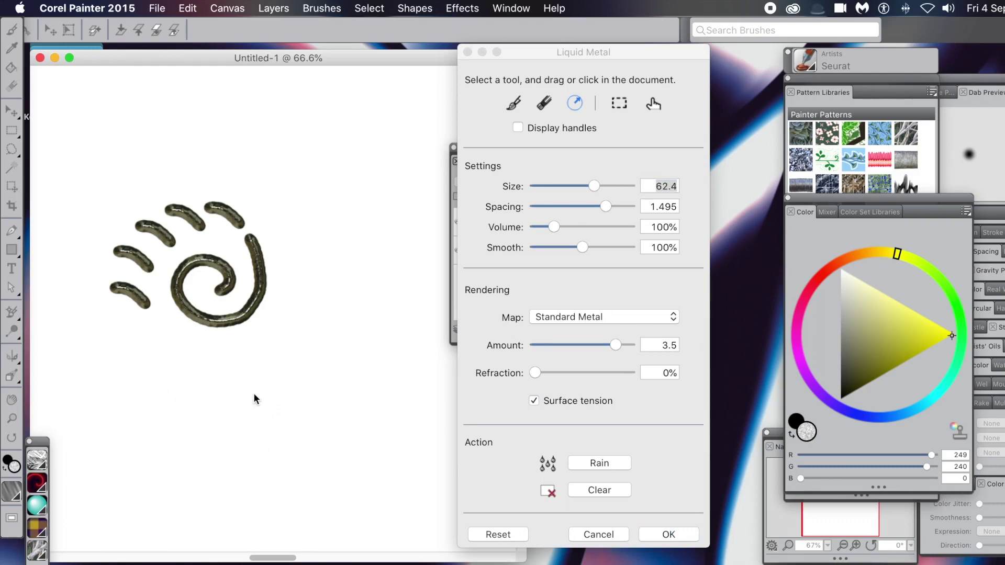
left_click_drag(193, 405, 232, 437)
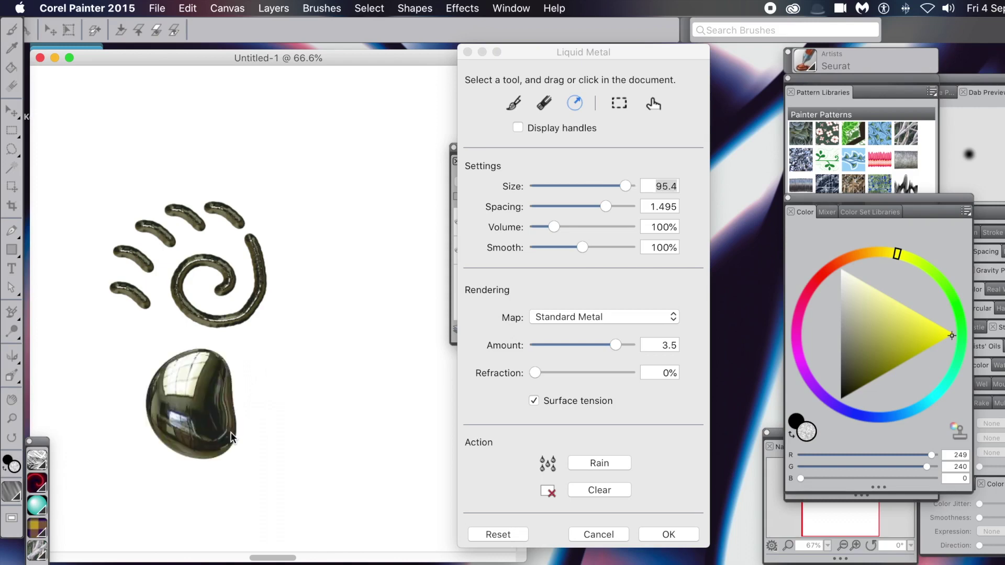
left_click(652, 104)
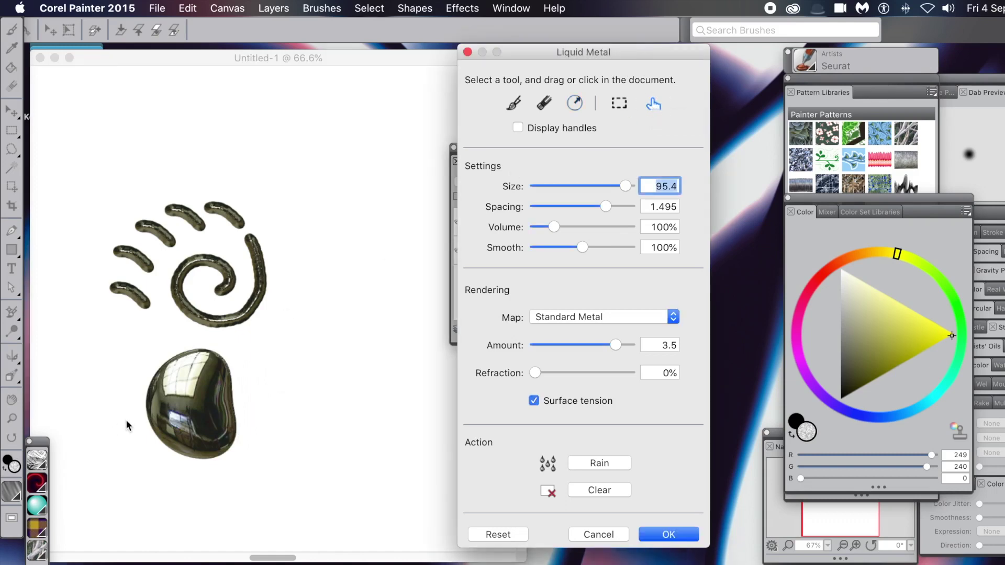
left_click_drag(178, 403, 258, 407)
Erase narrow notches from the metal blob's top, bottom, lower right and right edges
left_click(542, 104)
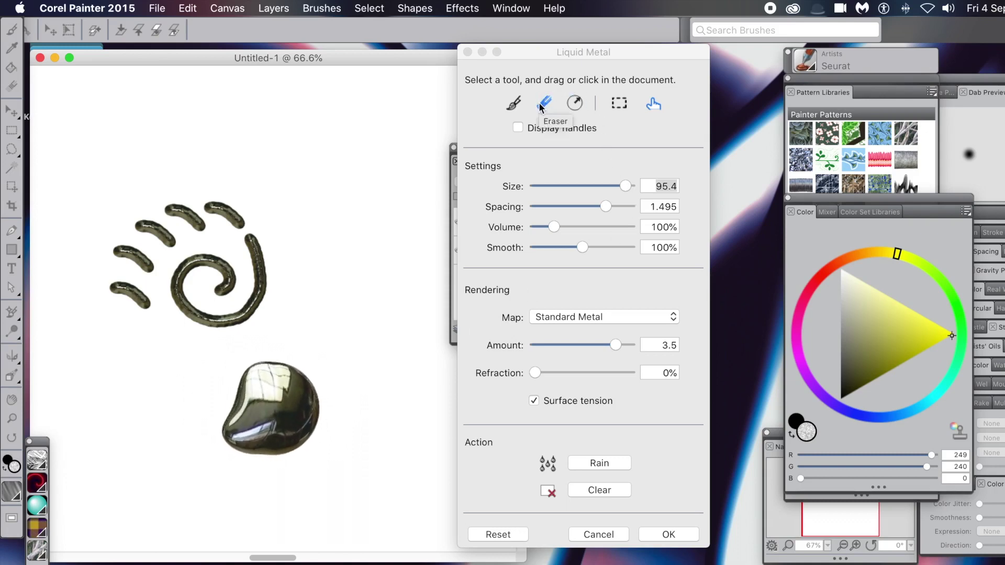
left_click(227, 369)
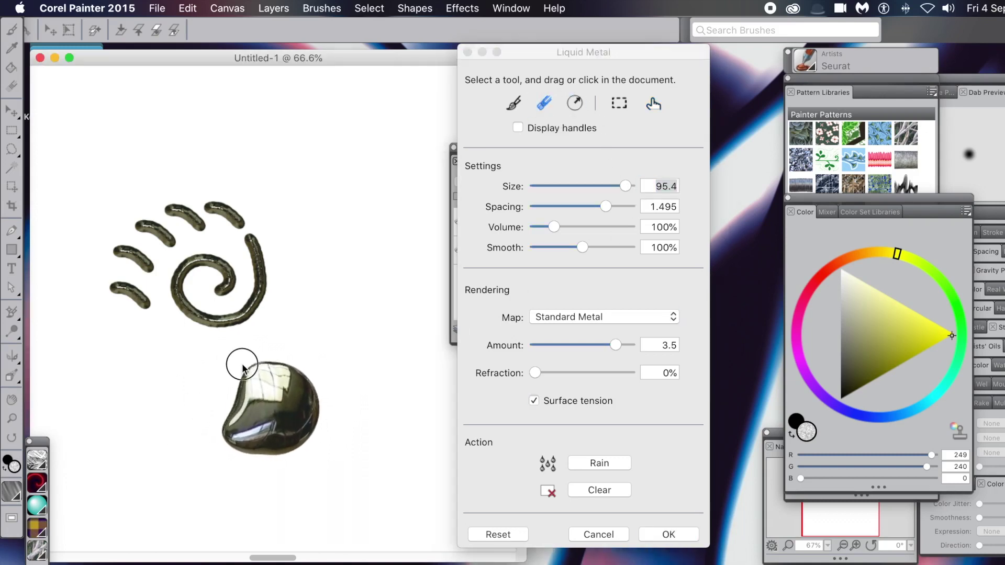
left_click_drag(242, 361, 274, 400)
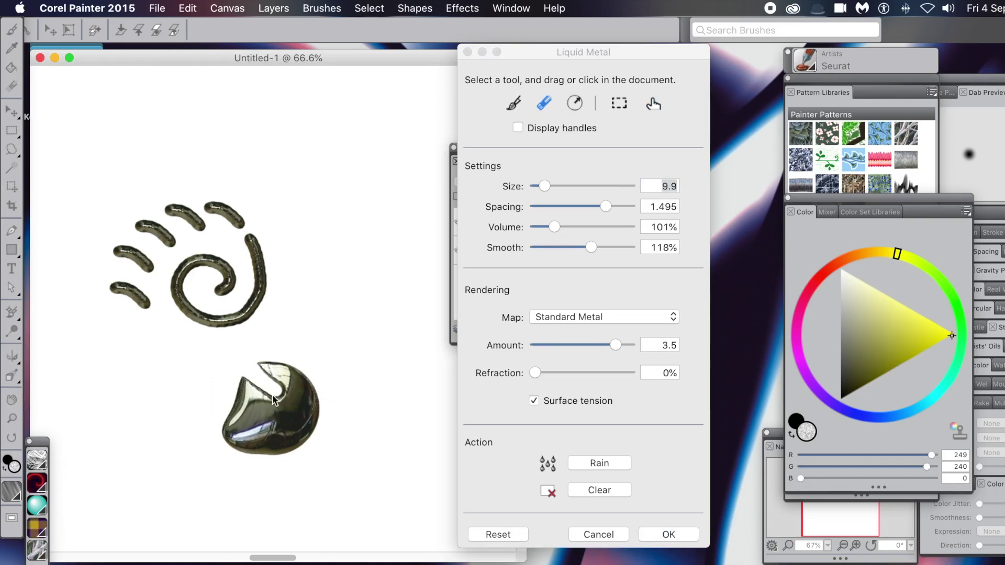
left_click_drag(245, 481, 258, 418)
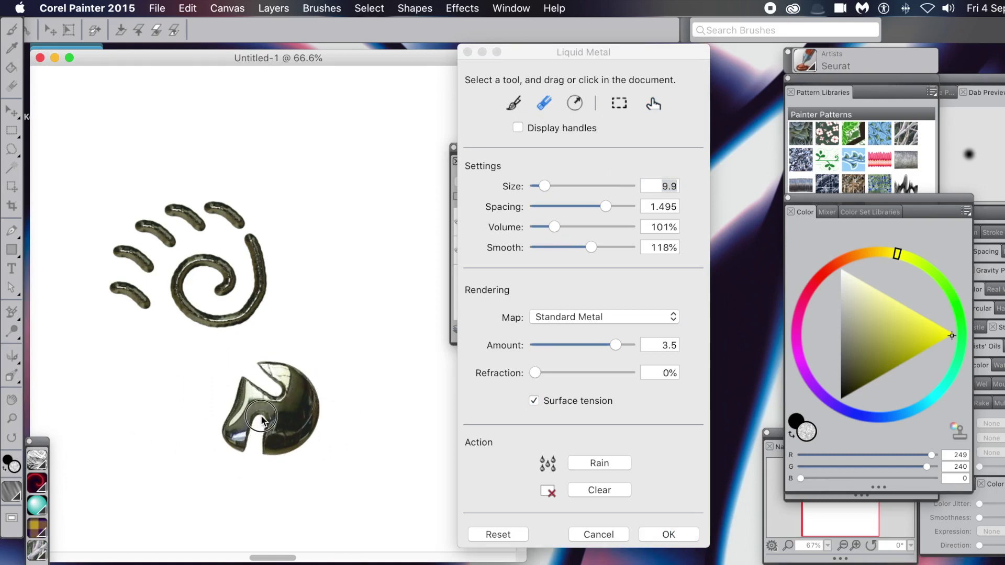
left_click_drag(311, 447, 285, 425)
left_click_drag(330, 397, 301, 407)
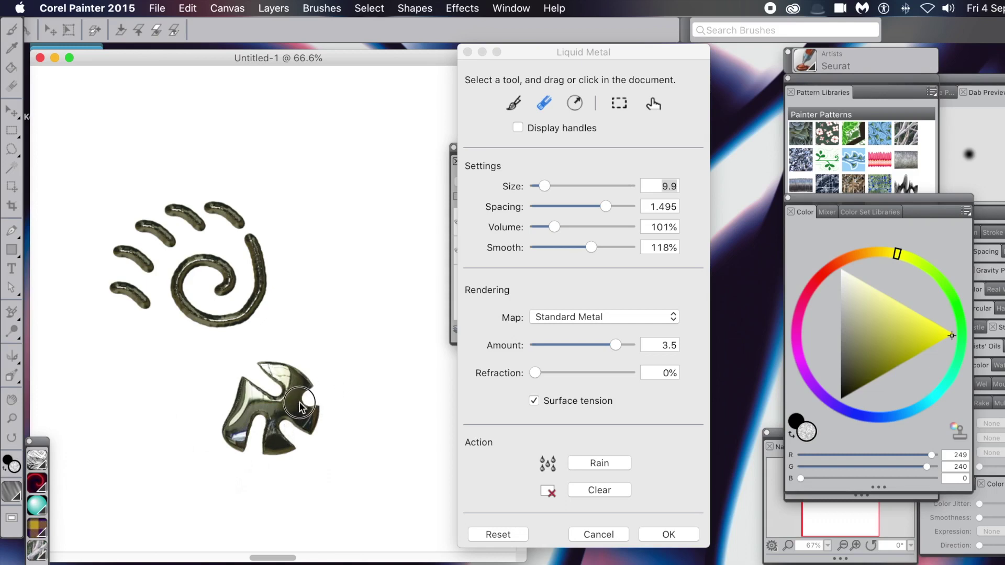
Reshape the blob with Circular Drop, pointing its upper arm and pushing in its left edge
left_click(581, 111)
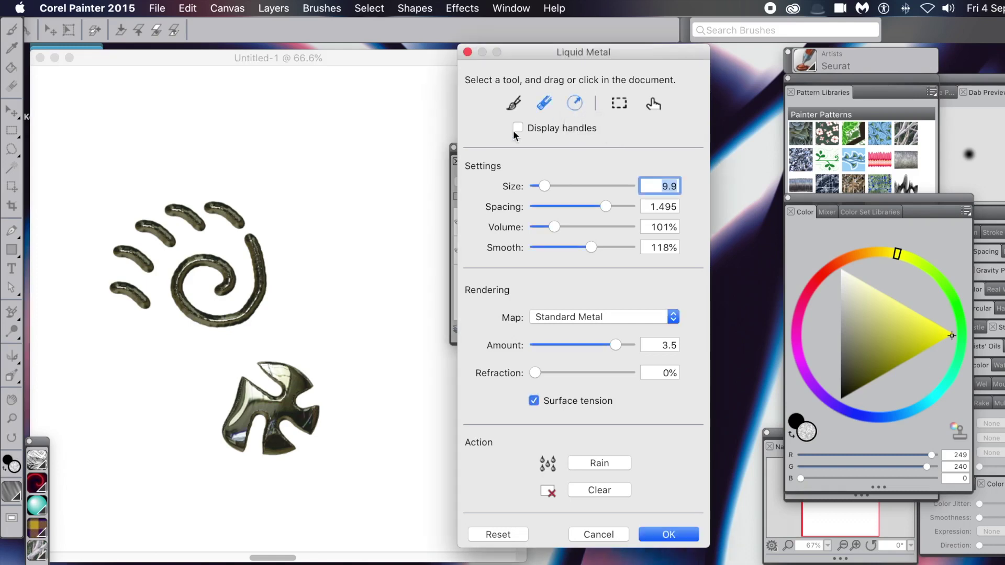
left_click(293, 351)
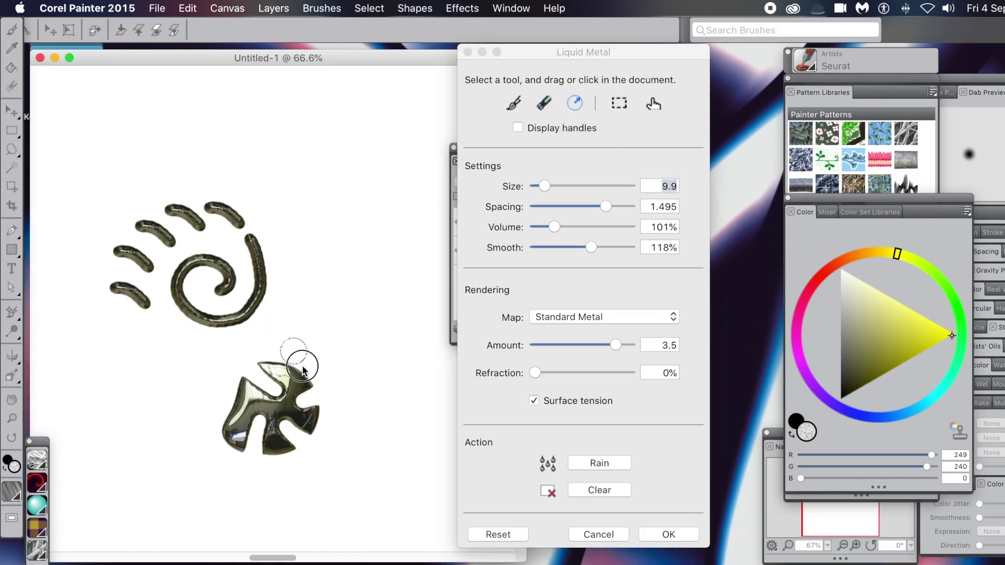
mouse_move(304, 373)
left_mouse_down()
mouse_move(292, 348)
mouse_move(308, 372)
left_mouse_up()
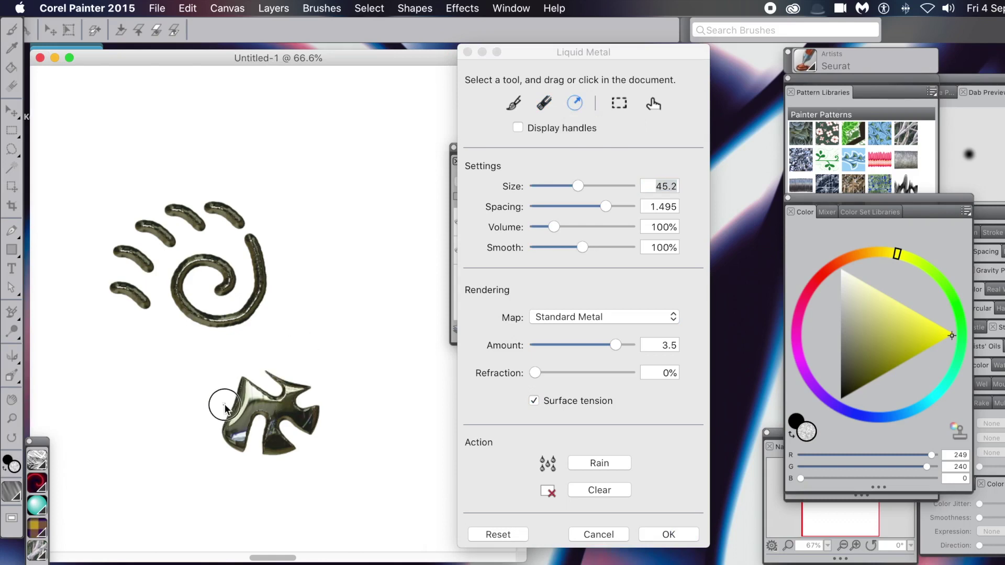
left_click_drag(237, 418, 240, 420)
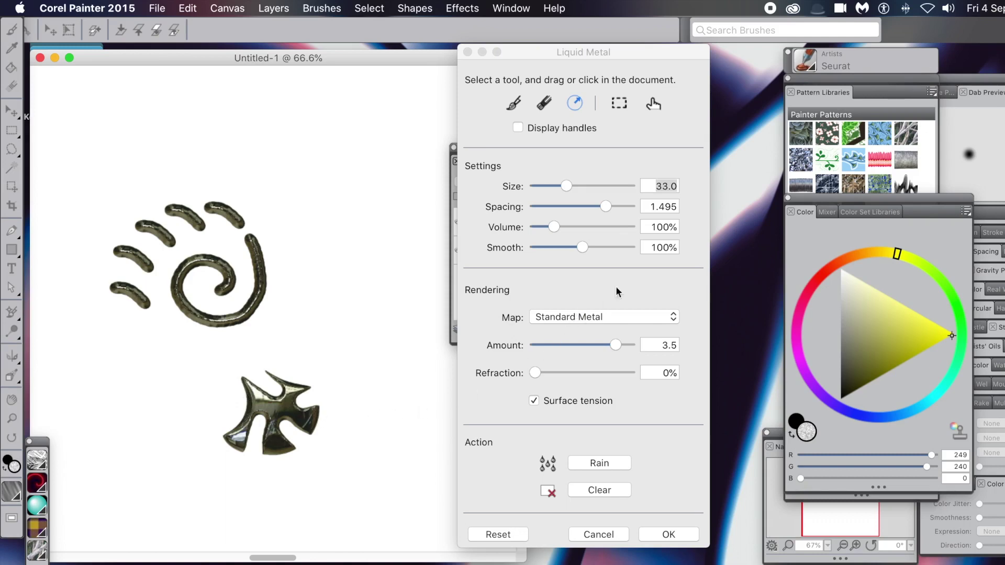
Sweep across the shape with Move Drop to reshape its arms
left_click(645, 111)
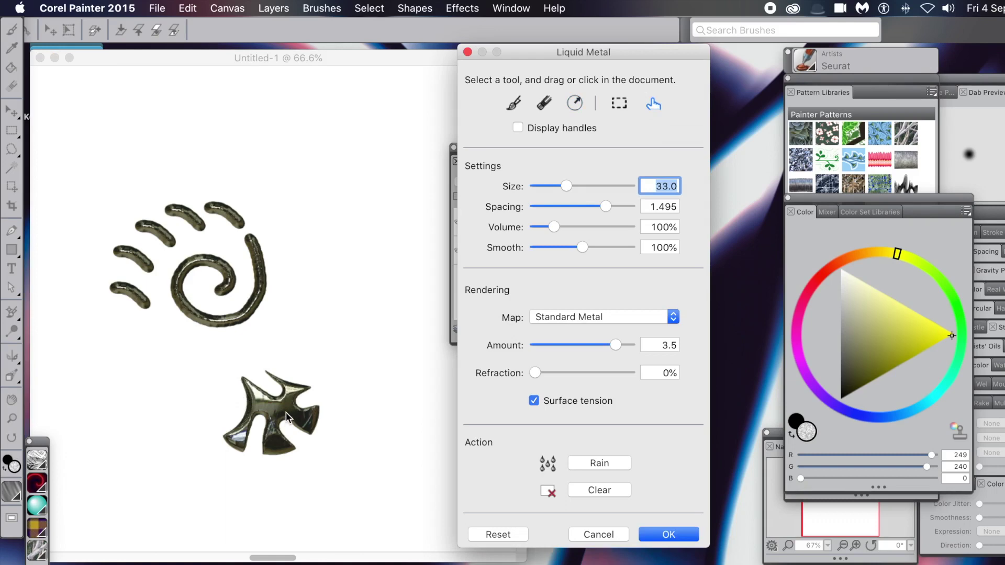
mouse_move(286, 413)
left_mouse_down()
mouse_move(196, 421)
mouse_move(286, 413)
left_mouse_up()
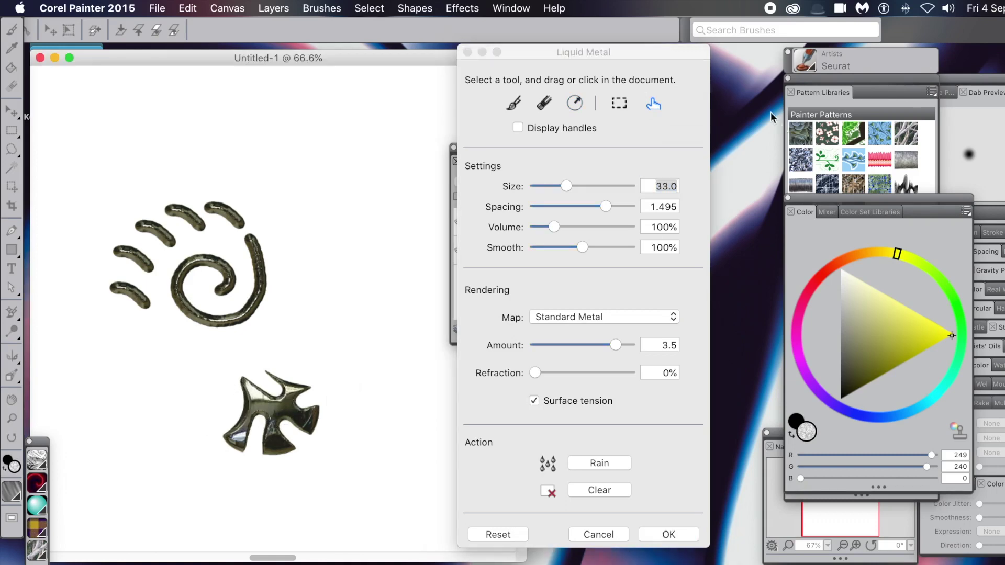
left_click(620, 105)
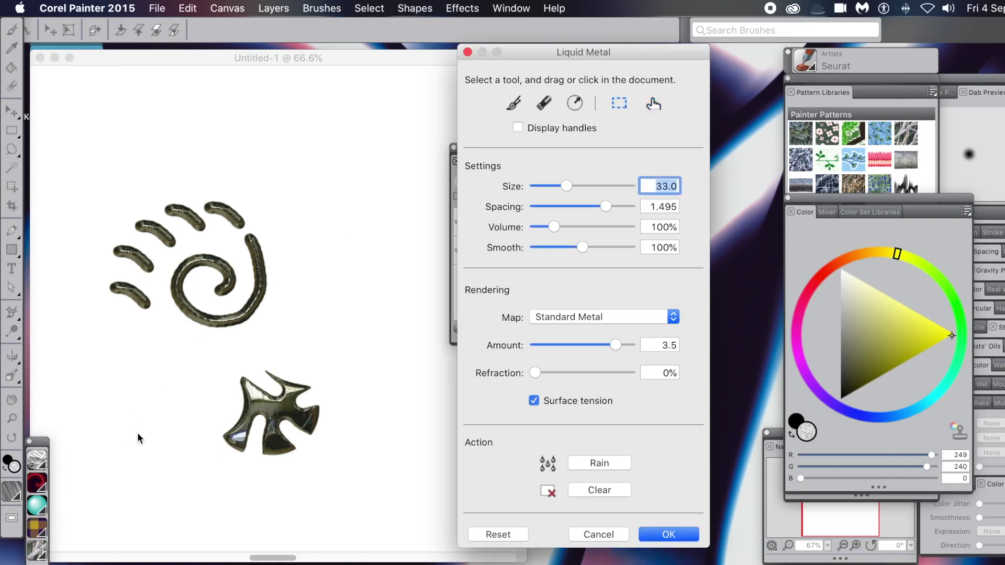
Marquee-select the cross drops, move them up-left under the spiral, and stretch fragments toward the canvas top
left_click_drag(208, 344, 407, 463)
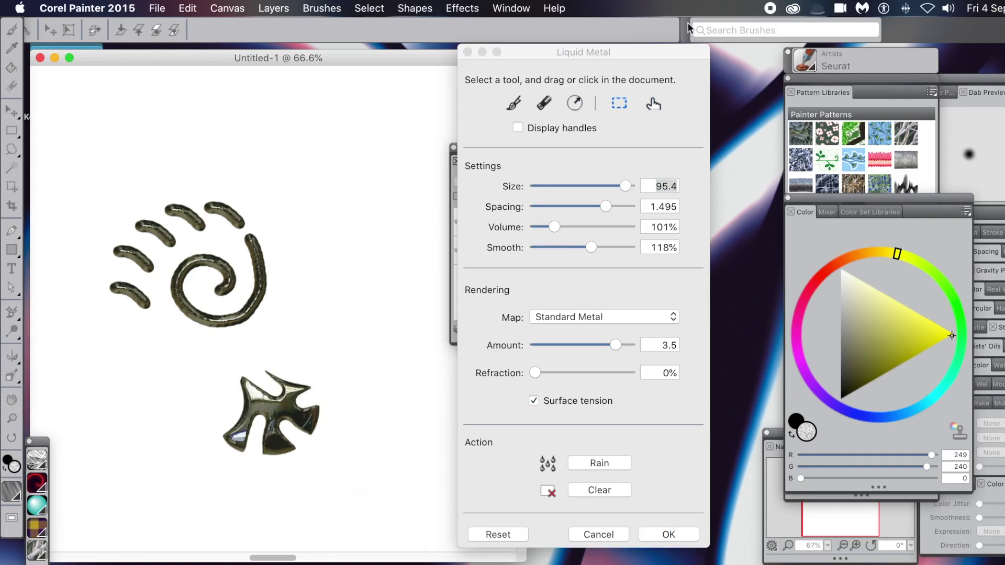
left_click(652, 107)
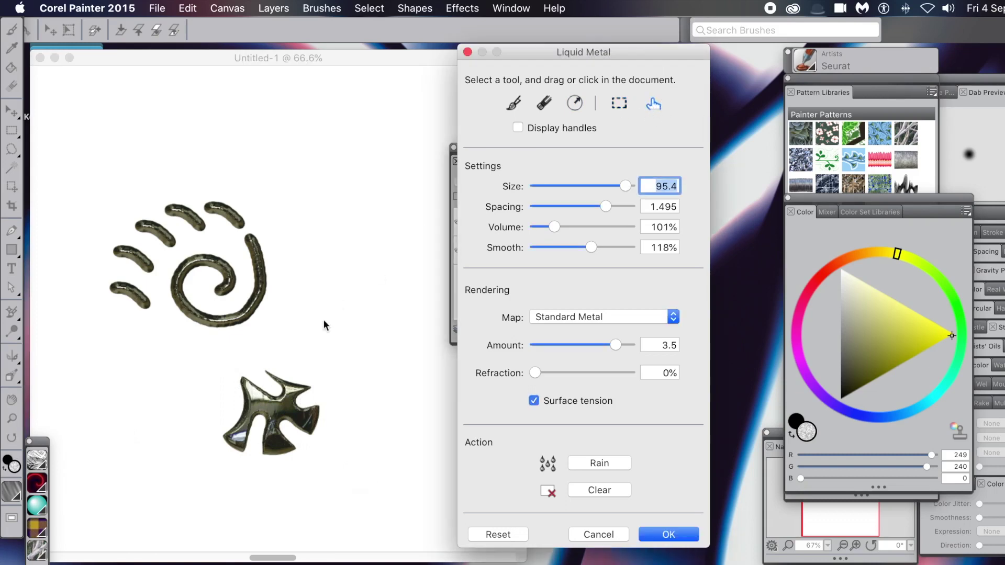
mouse_move(275, 407)
left_mouse_down()
mouse_move(338, 413)
mouse_move(199, 387)
mouse_move(209, 443)
mouse_move(273, 391)
mouse_move(251, 361)
mouse_move(335, 293)
mouse_move(350, 298)
mouse_move(251, 293)
mouse_move(246, 301)
mouse_move(273, 327)
mouse_move(265, 316)
mouse_move(271, 352)
mouse_move(206, 367)
left_mouse_up()
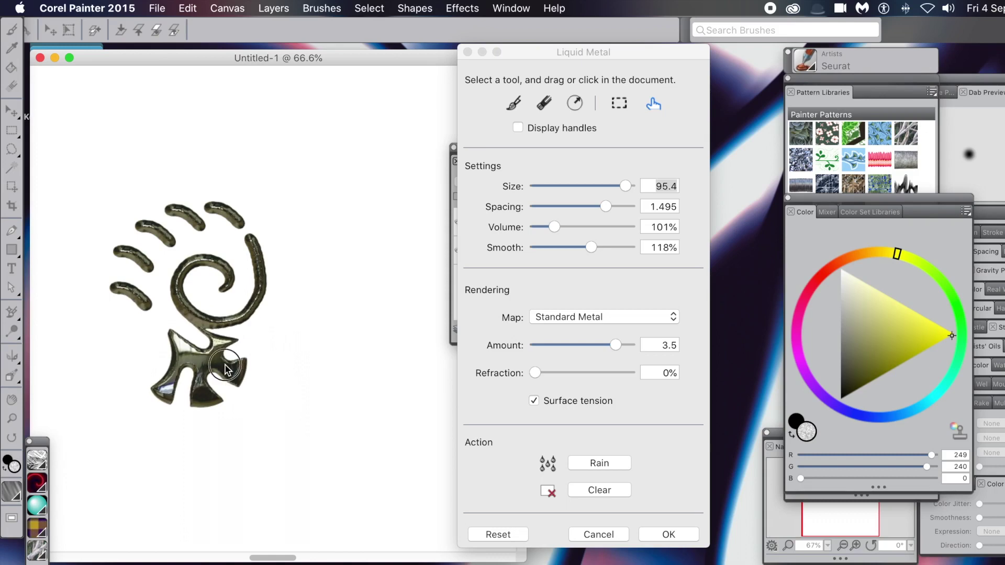
mouse_move(225, 369)
left_mouse_down()
mouse_move(304, 435)
mouse_move(189, 459)
mouse_move(167, 435)
mouse_move(225, 455)
mouse_move(254, 448)
mouse_move(303, 427)
mouse_move(339, 385)
mouse_move(309, 395)
mouse_move(332, 320)
mouse_move(315, 309)
mouse_move(322, 243)
mouse_move(336, 225)
mouse_move(266, 155)
left_mouse_up()
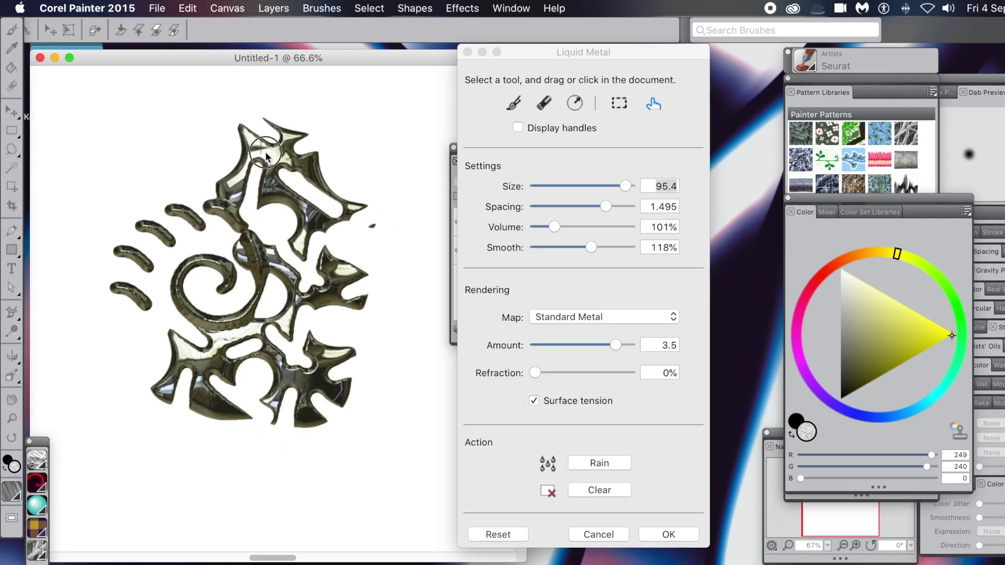